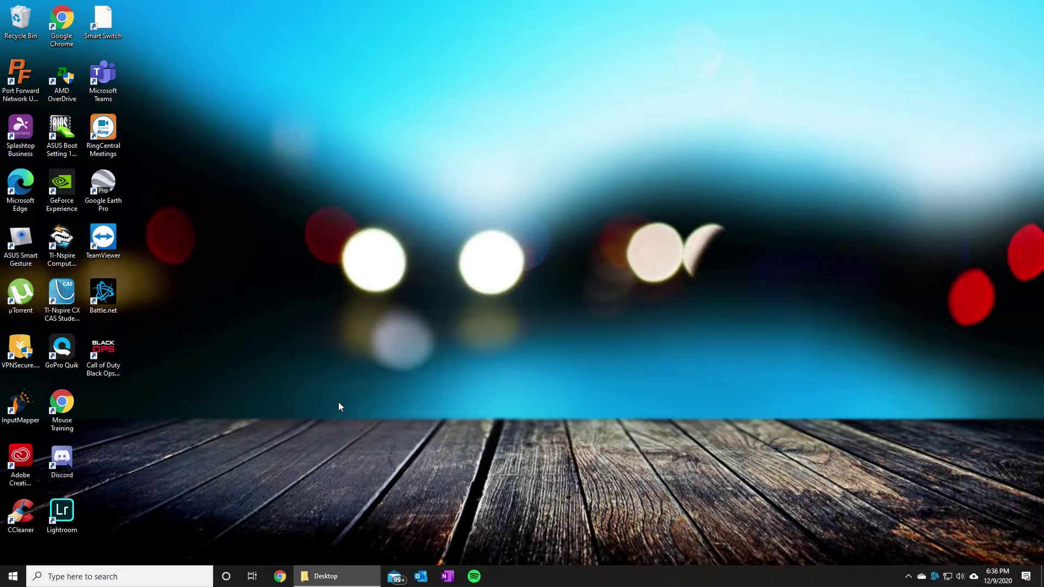
Search 'blue' to open Bluetooth & other devices settings and start adding a new device.
click(175, 582)
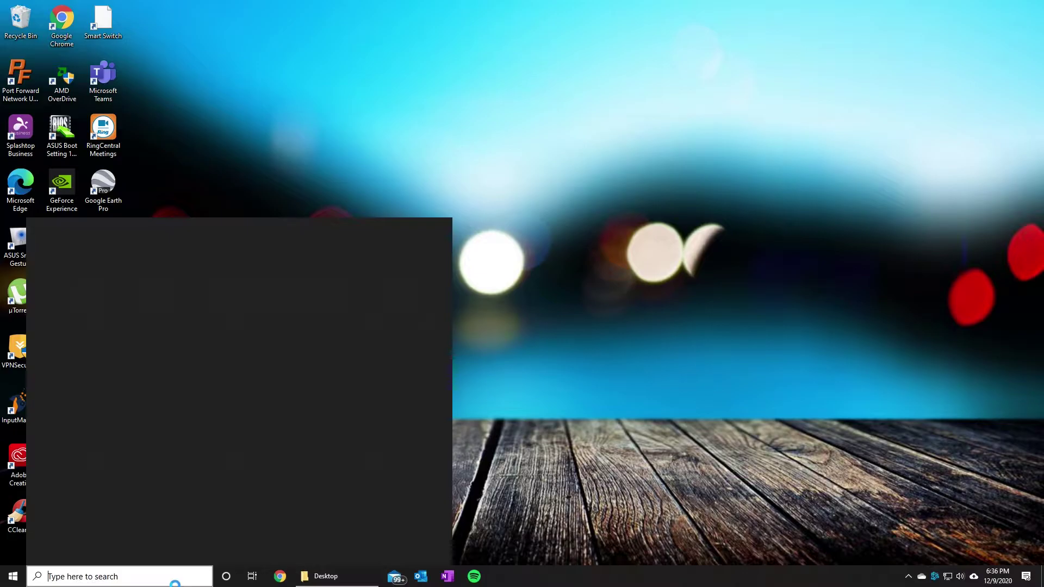
text(blue)
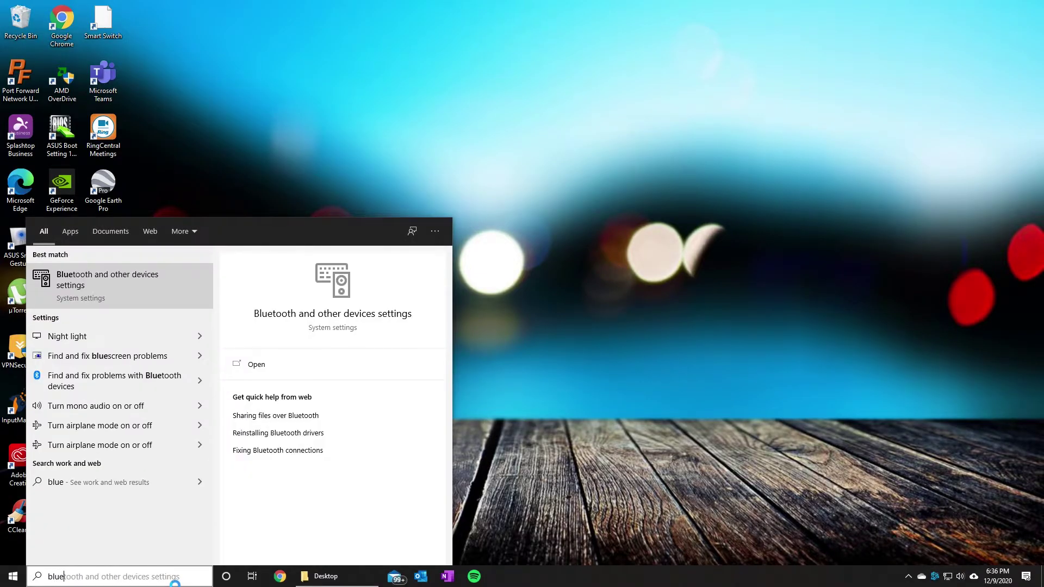
key(Return)
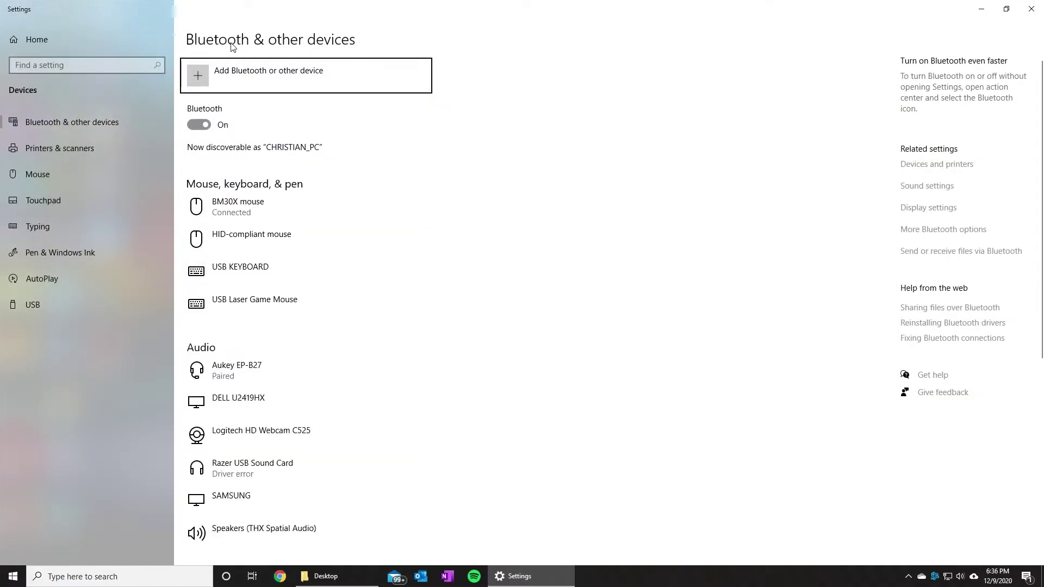
click(243, 71)
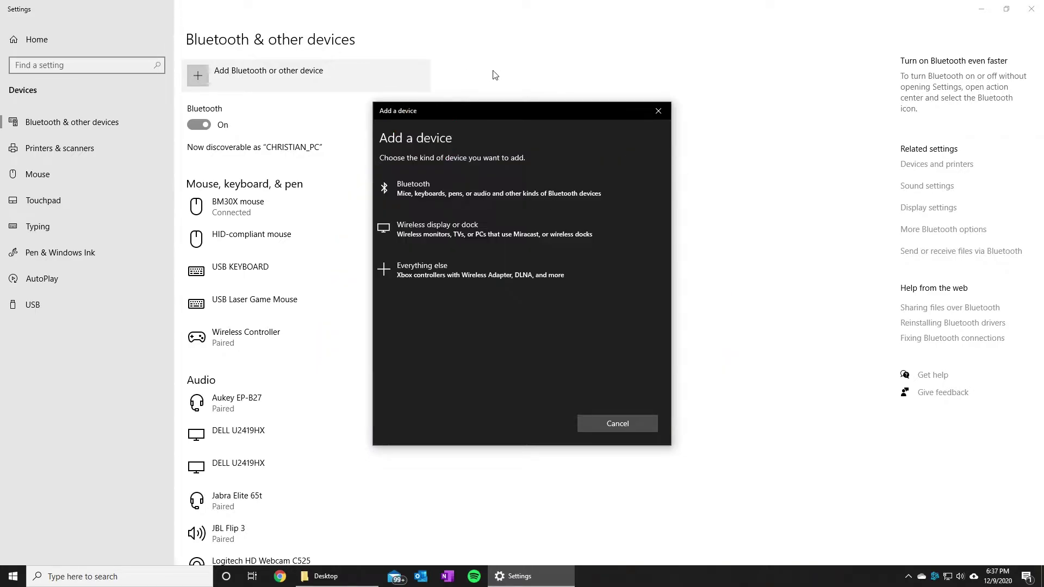
Pair the Wireless Controller over Bluetooth, finish with Done, and close Settings.
click(486, 189)
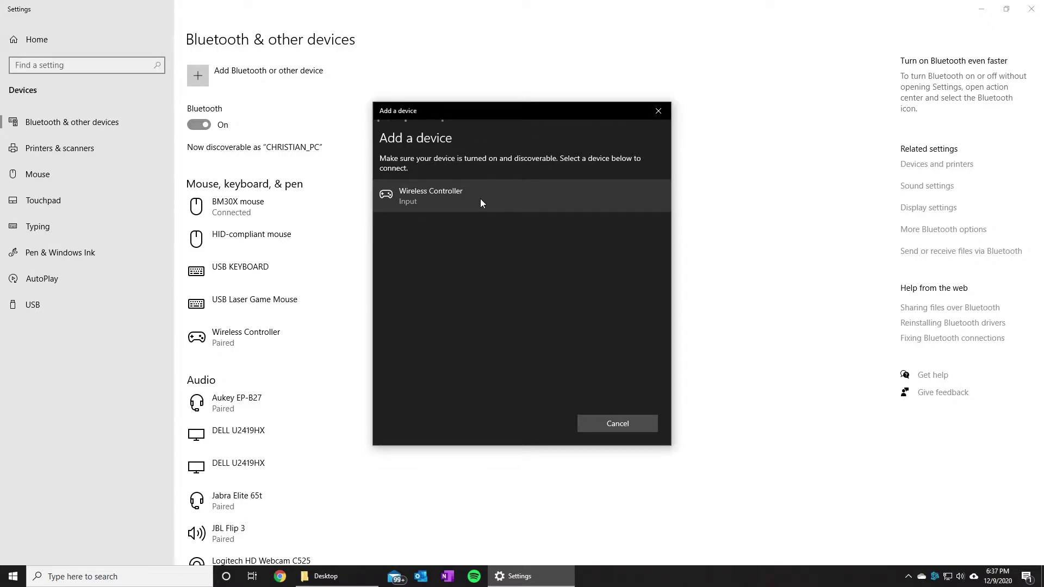
click(481, 200)
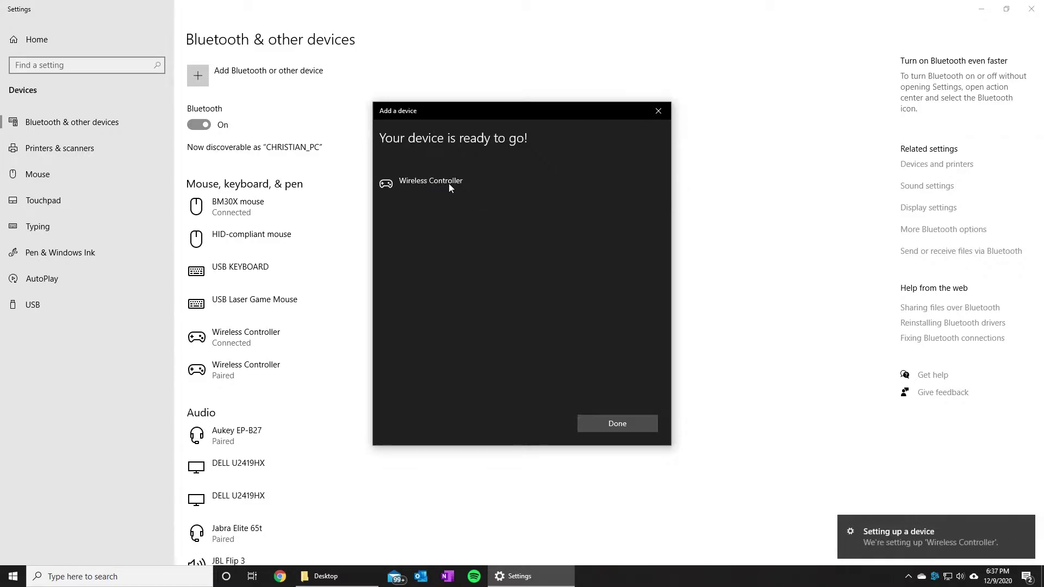
click(619, 423)
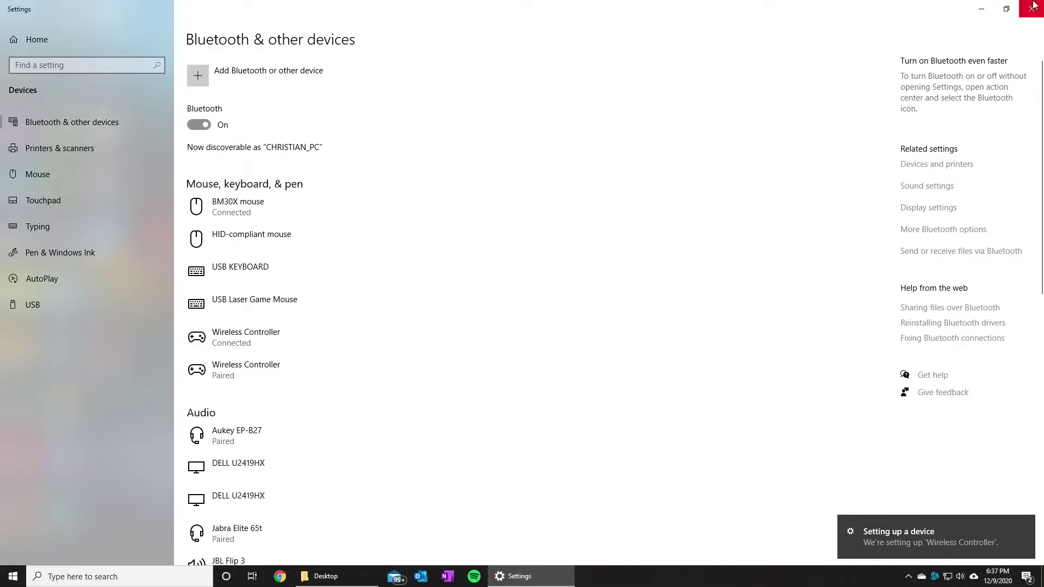
click(1032, 7)
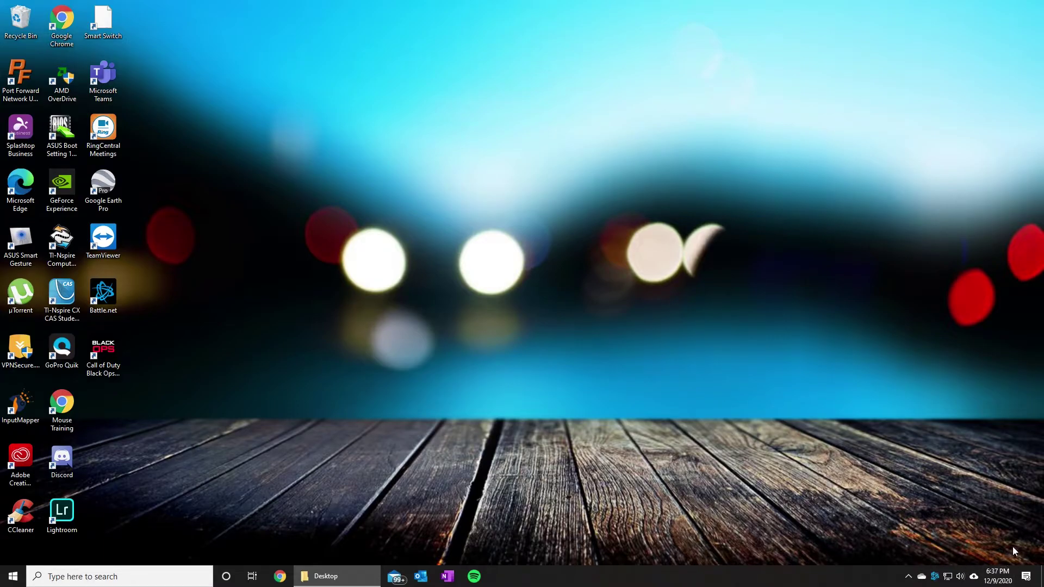
Launch Steam in Big Picture mode by searching 'steam' from the taskbar.
click(908, 576)
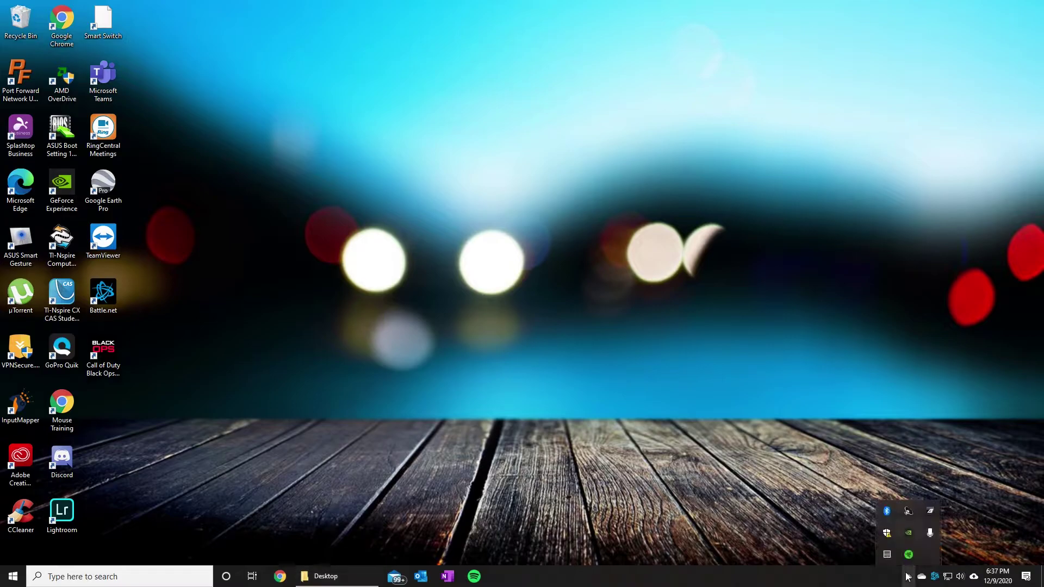
click(847, 406)
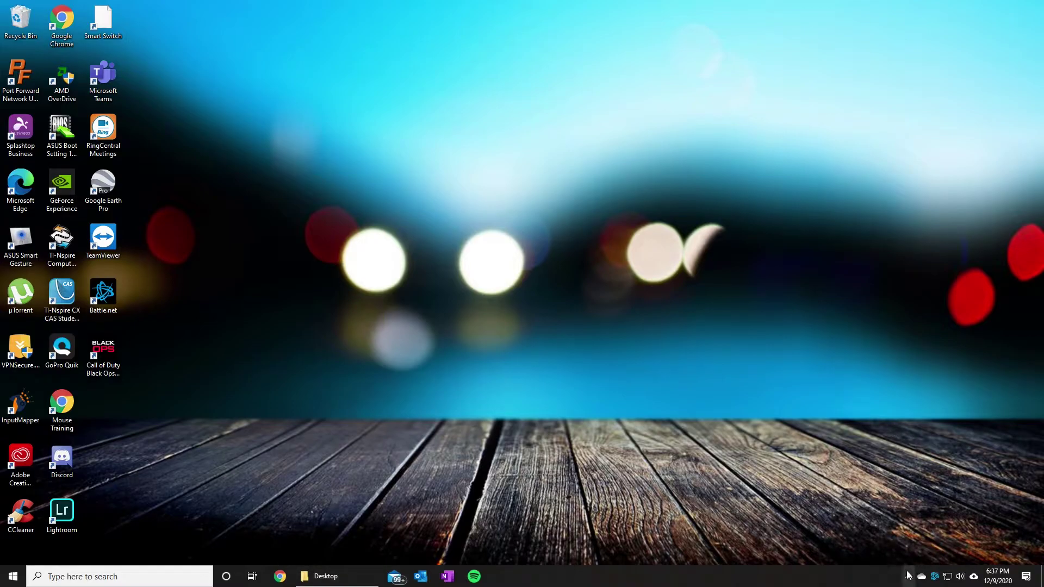
click(184, 578)
text(steam)
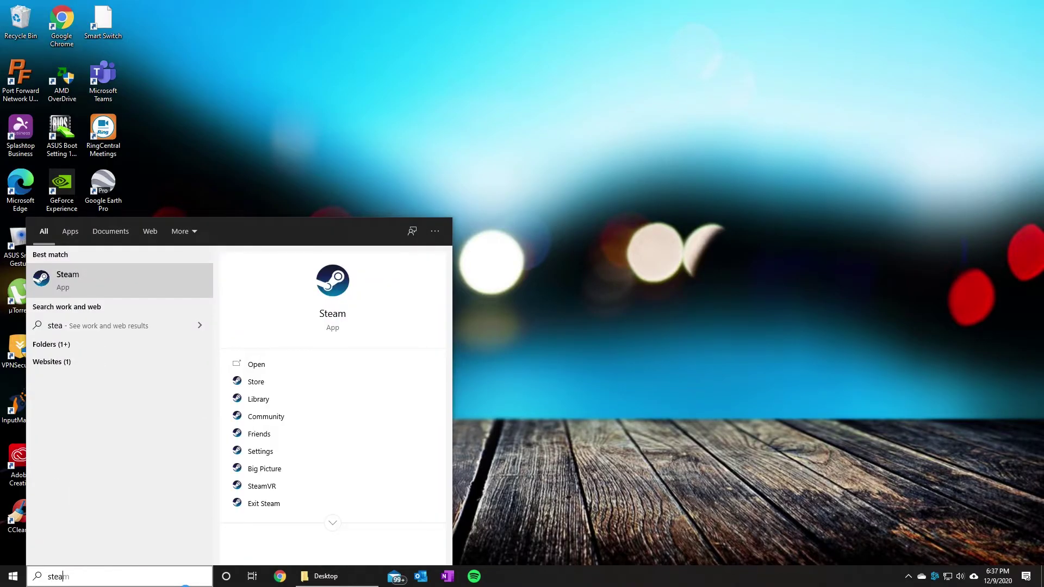
key(Return)
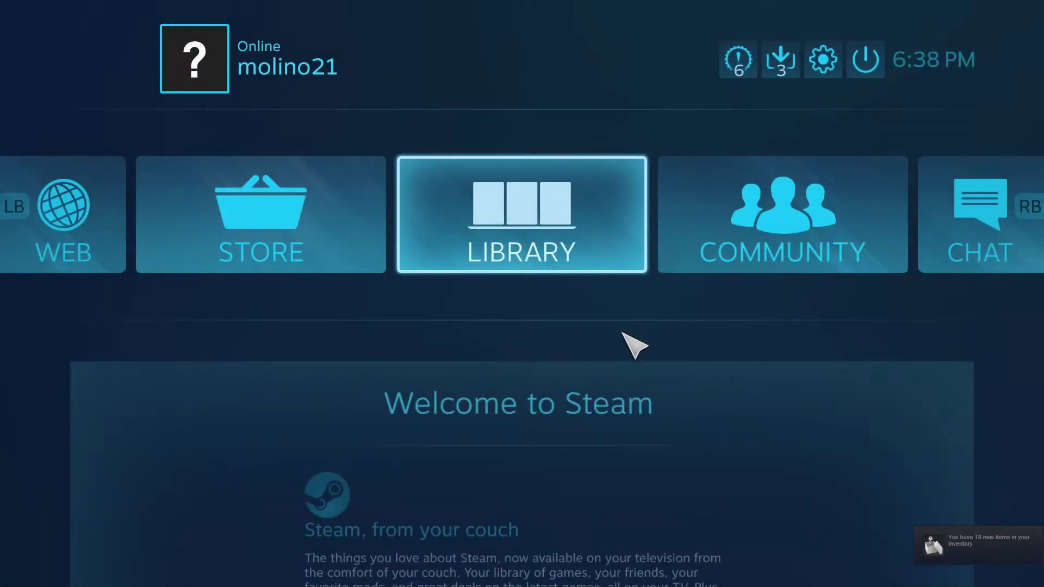
Go to Steam's Controller Settings, past PlayStation Configuration Support, to the PlayStation 5 Controller's preferences.
key(Up)
key(Return)
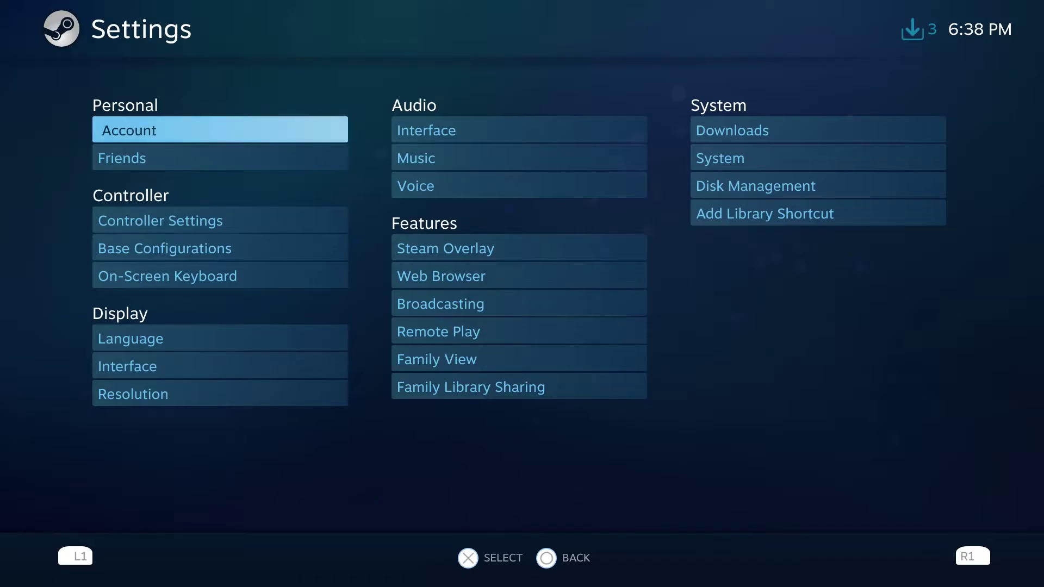
key(Down)
key(Down)
key(Return)
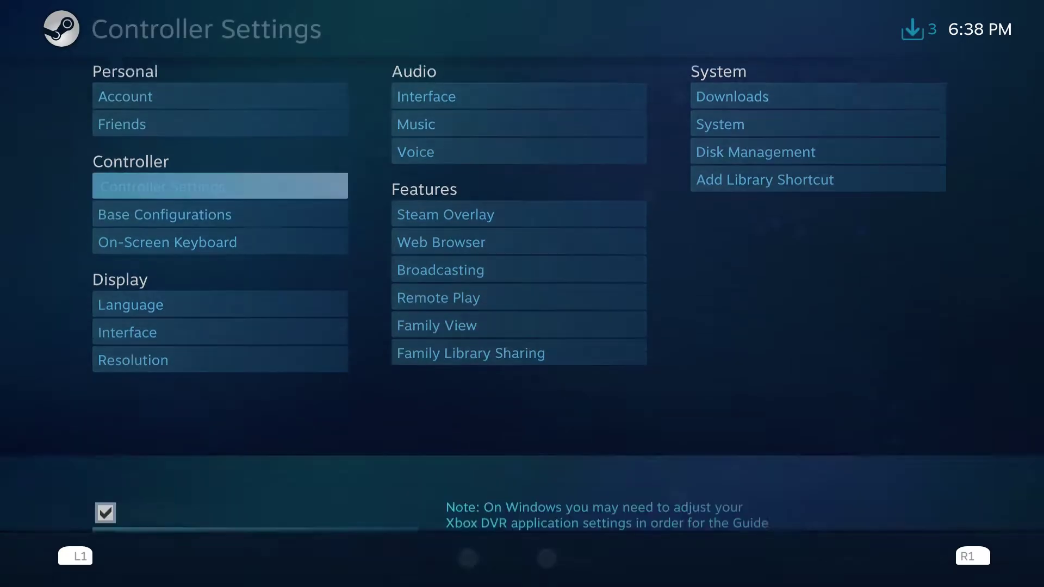
key(Down)
key(Down)
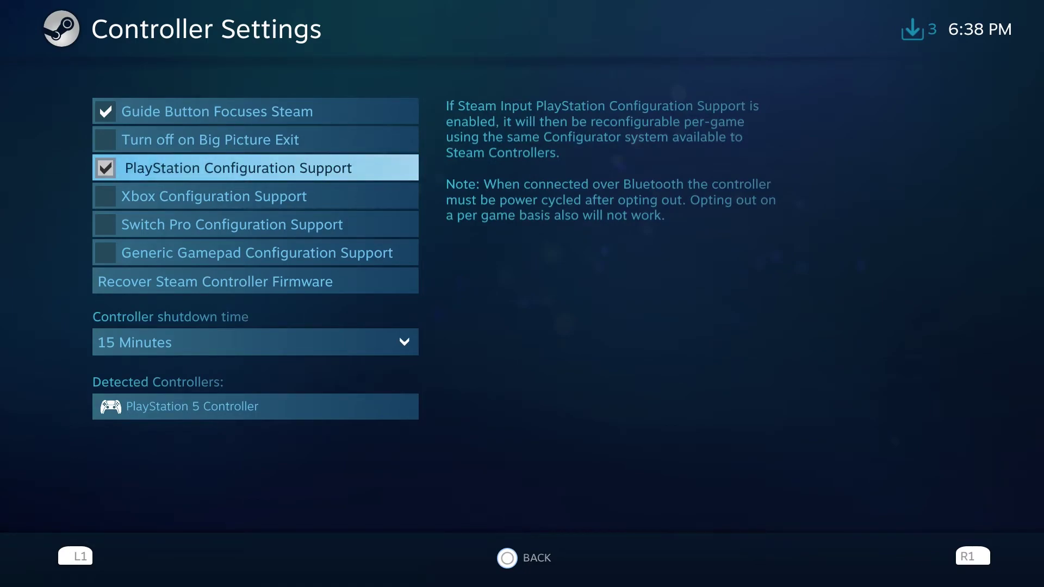
key(Down)
key(Down)
key(Down)
key(Down)
key(Down)
key(Down)
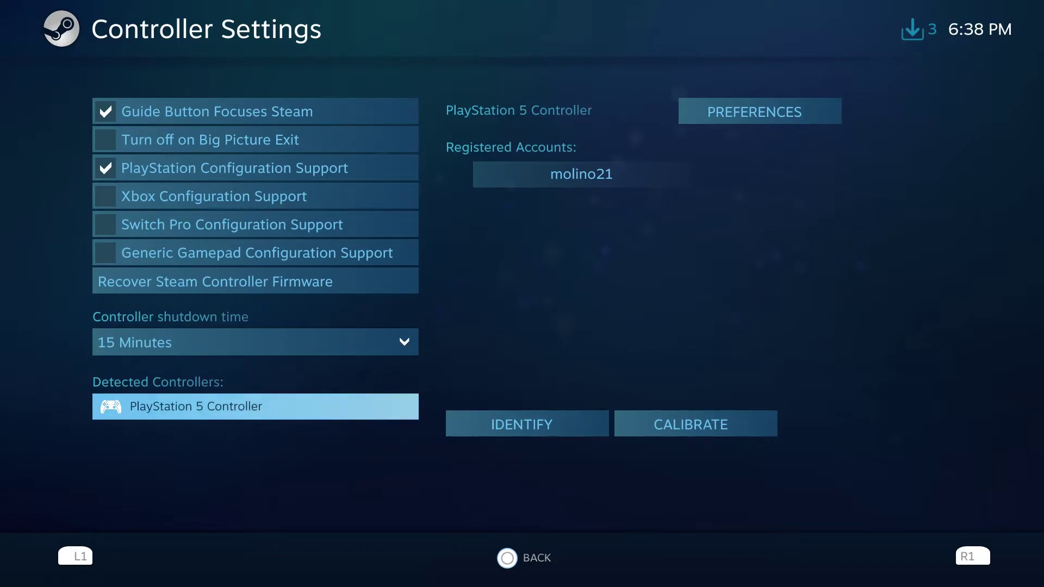
key(Right)
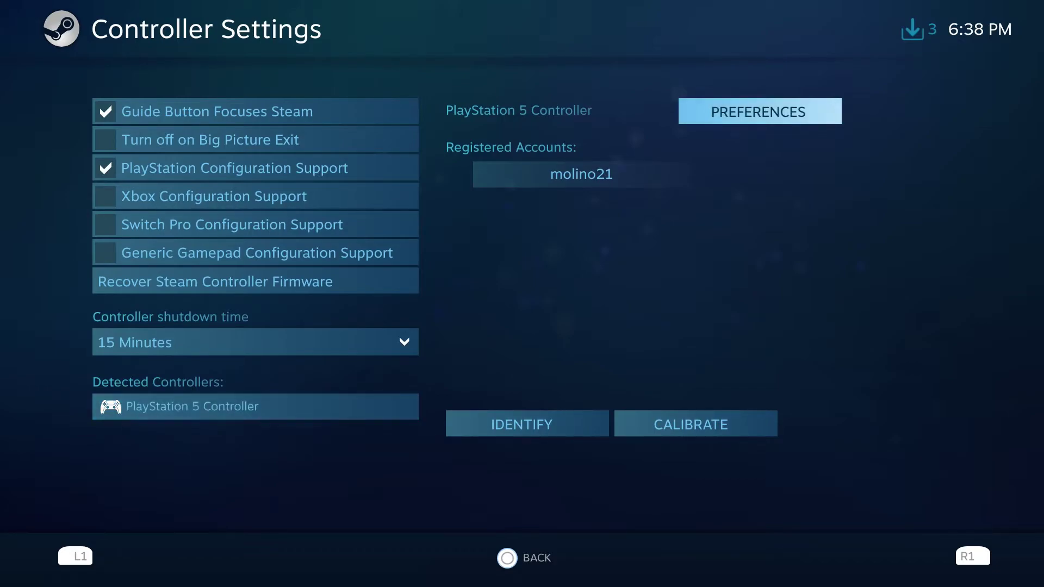
key(Return)
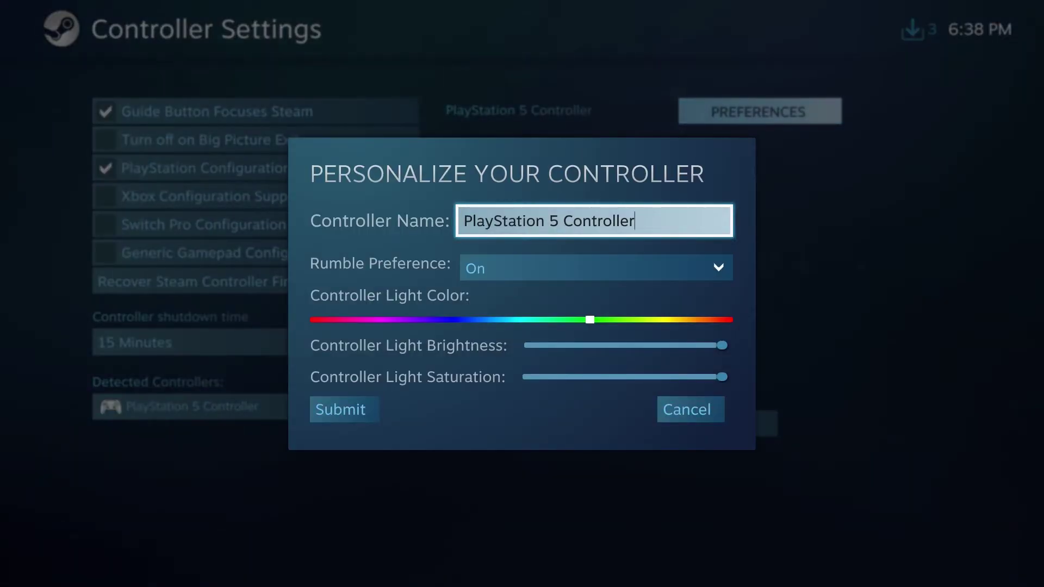
key(Down)
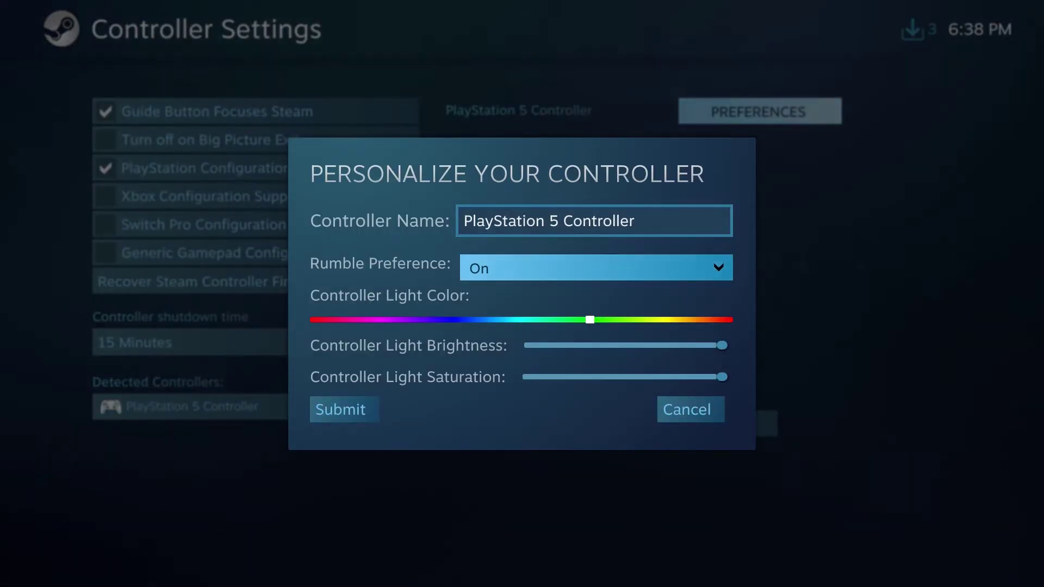
key(Return)
key(Return)
key(Down)
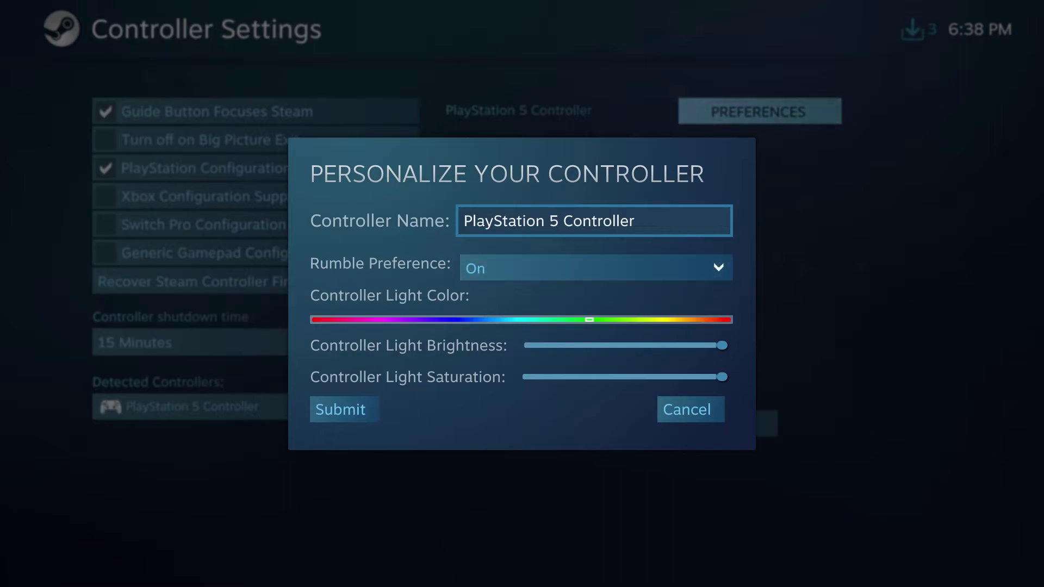
key(Left)
key(Left)
key(Left)
key(Right)
key(Right)
key(Down)
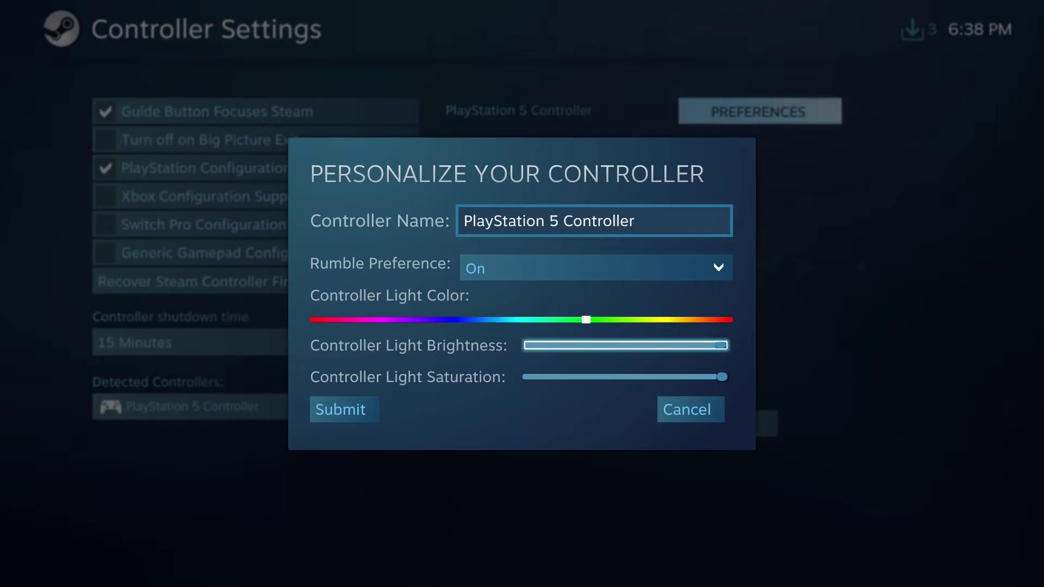
key(Down)
key(Up)
key(Down)
key(Down)
key(Return)
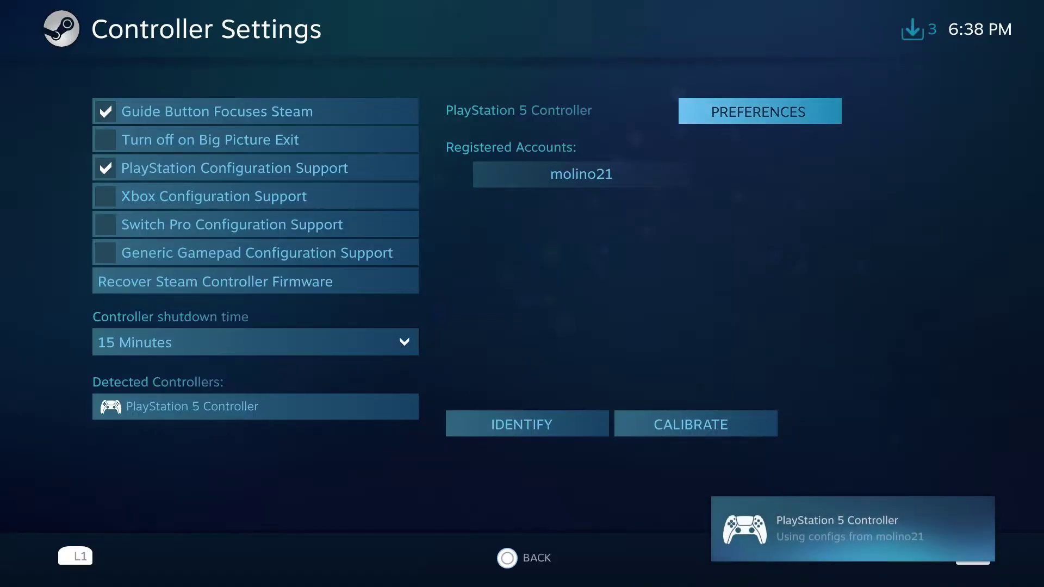
key(Down)
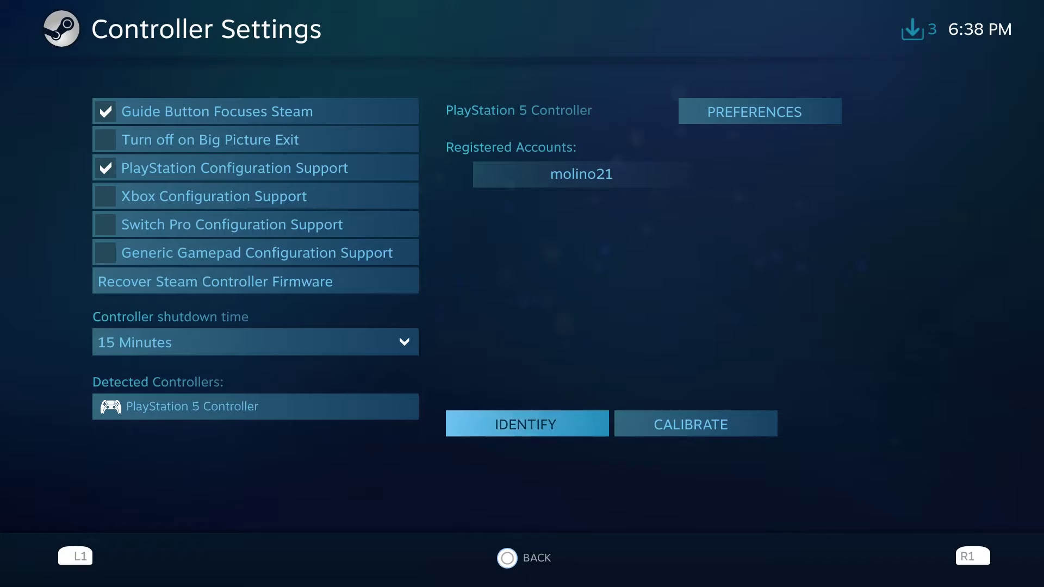
Calibrate the PlayStation 5 Controller, accept with OK, and return to the controller list.
key(Right)
key(Return)
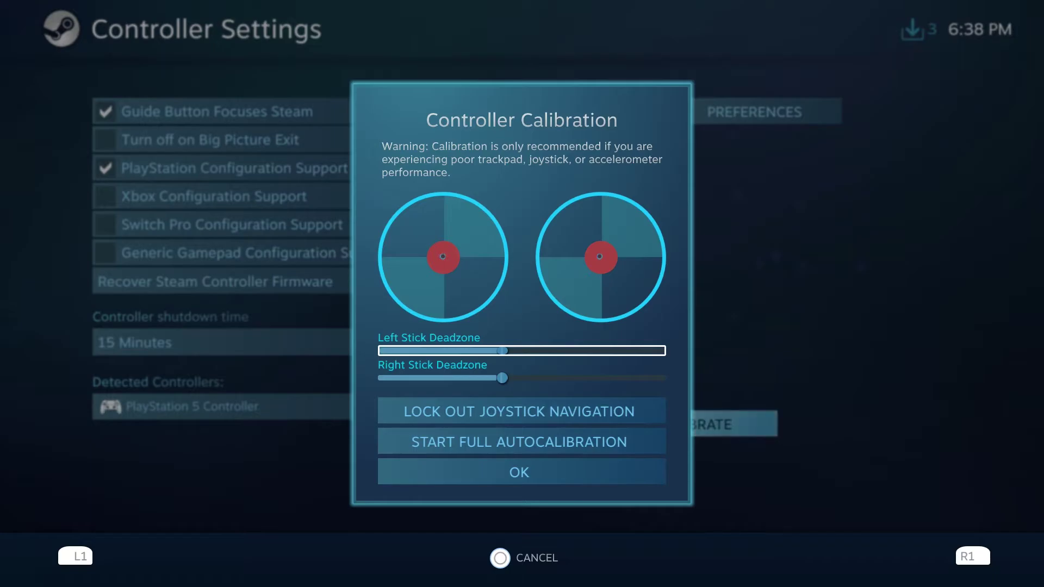
key(Down)
key(Down)
key(Down)
key(Down)
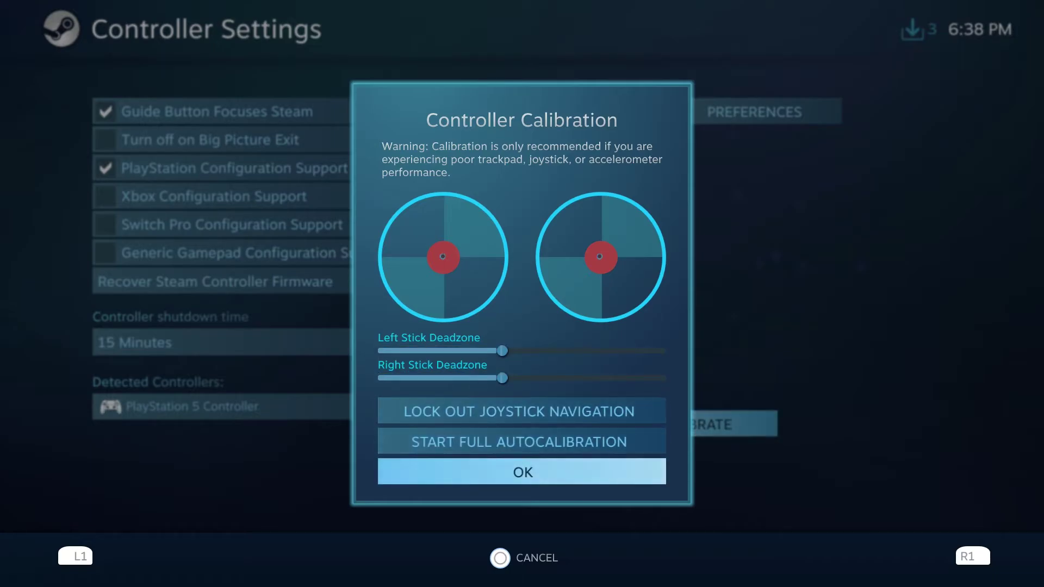
key(Return)
key(Left)
key(Left)
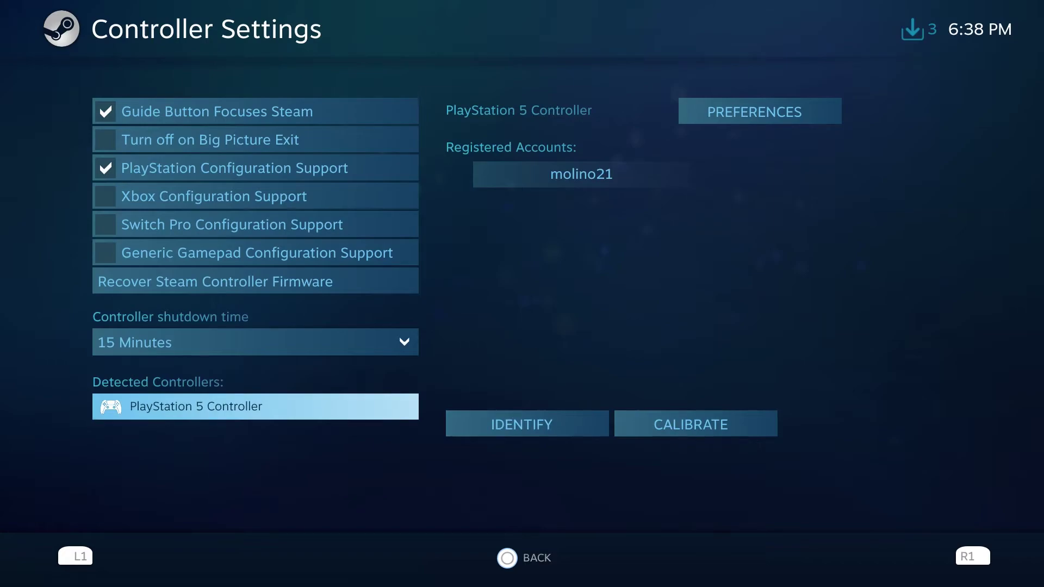
key(Up)
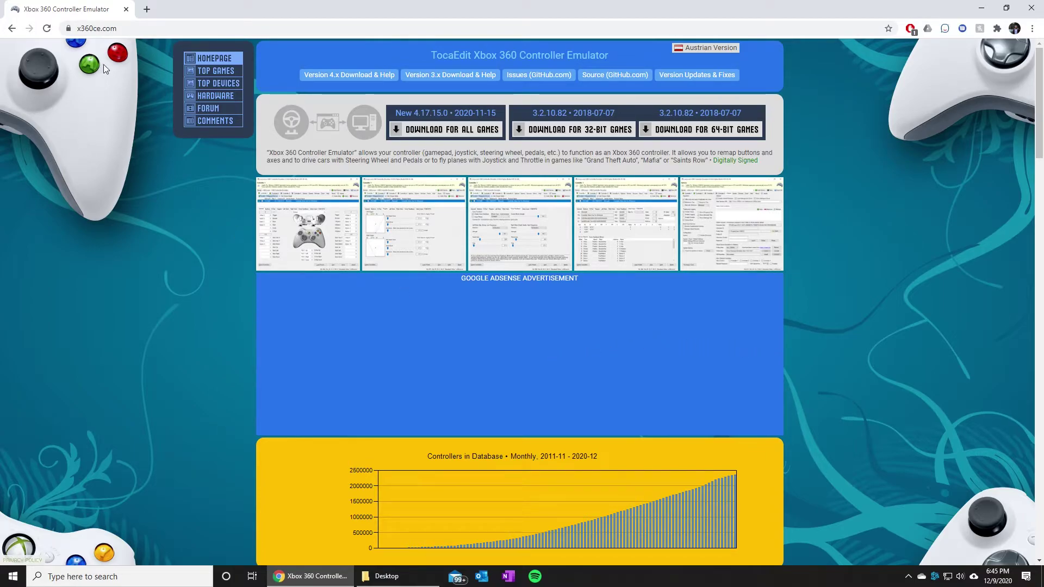
Download x360ce.zip for all games and save it to Downloads\Software Installers.
click(433, 133)
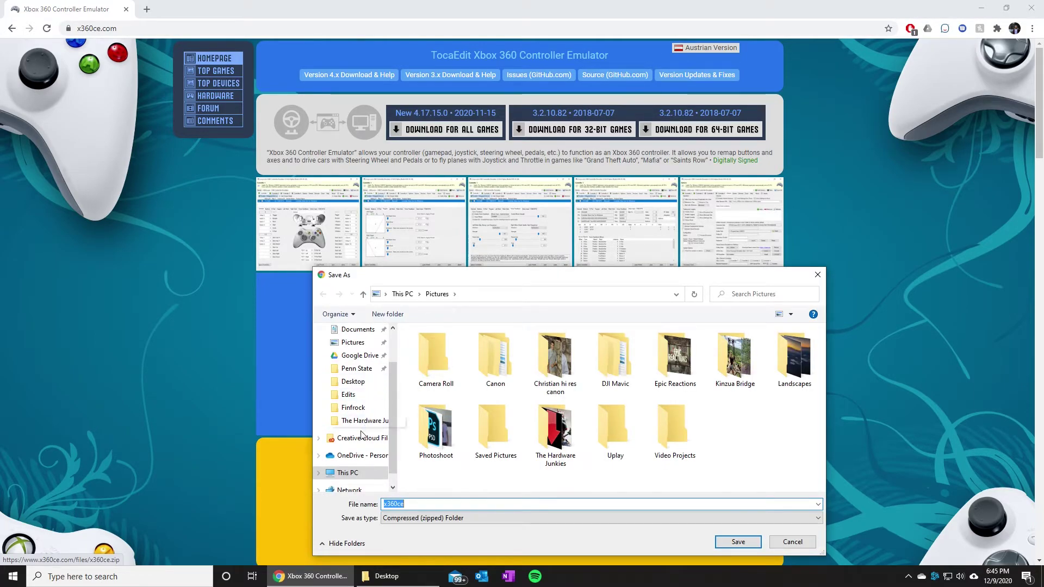
click(348, 472)
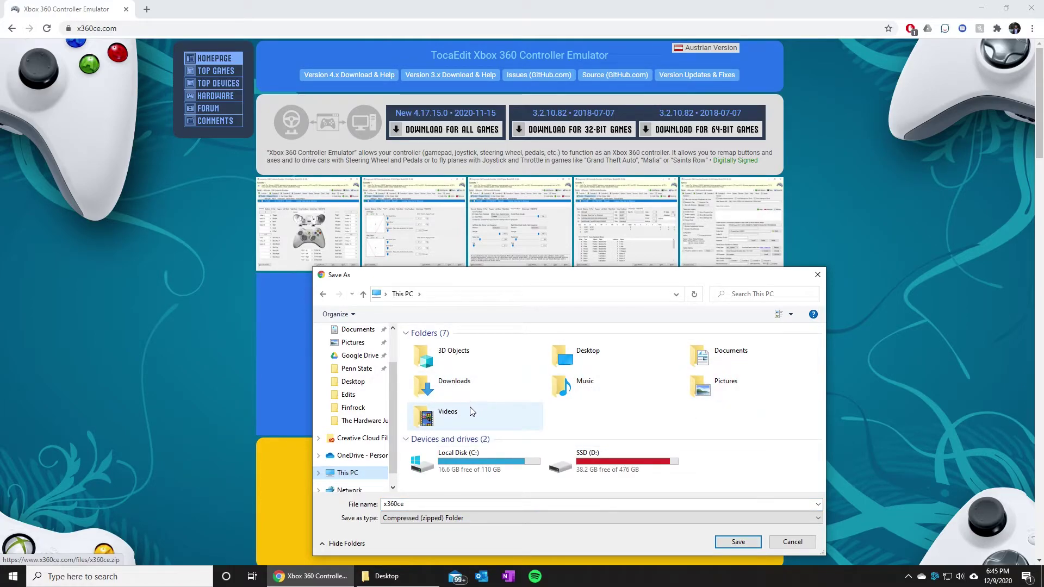
click(447, 386)
double_click(447, 386)
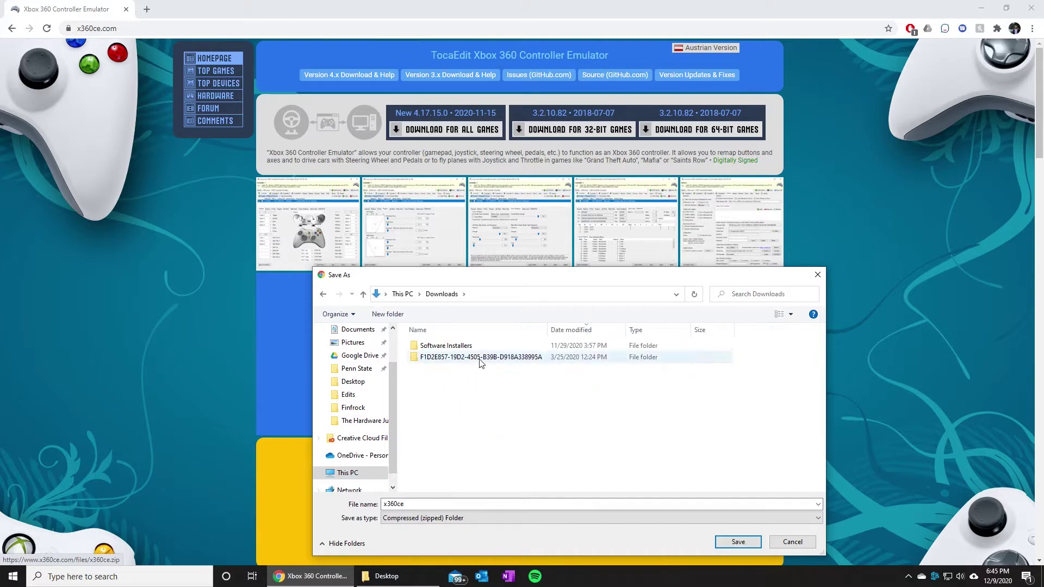
double_click(449, 346)
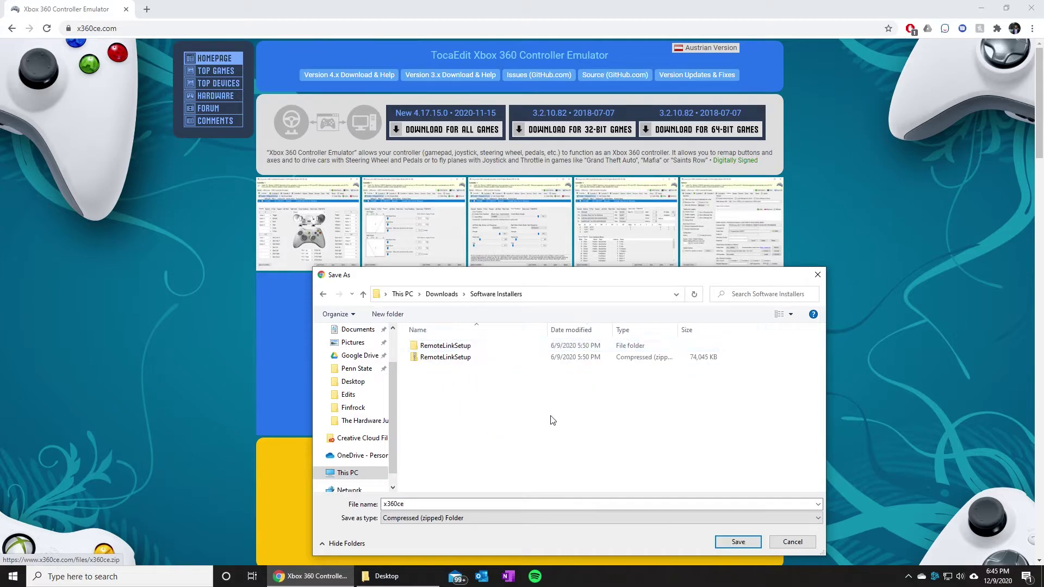
click(734, 542)
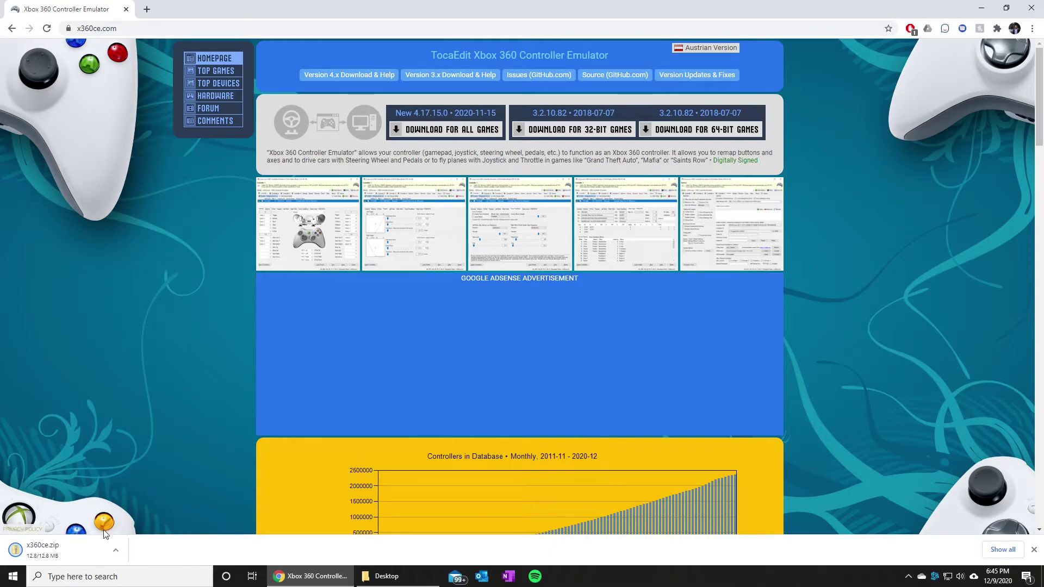
click(114, 547)
Extract x360ce.zip into its own x360ce folder in Software Installers.
click(134, 517)
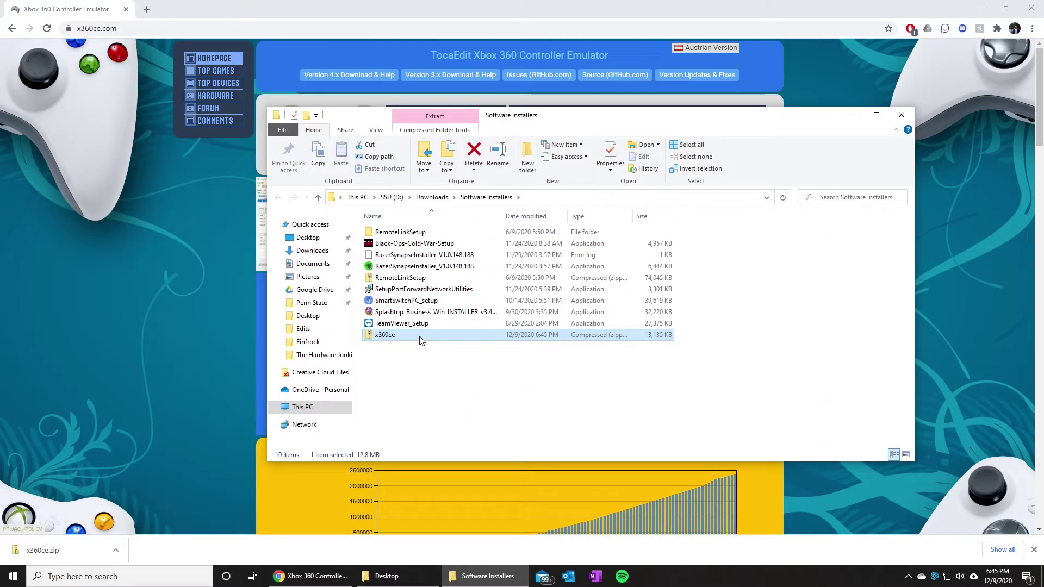
right_click(419, 340)
click(407, 340)
double_click(408, 340)
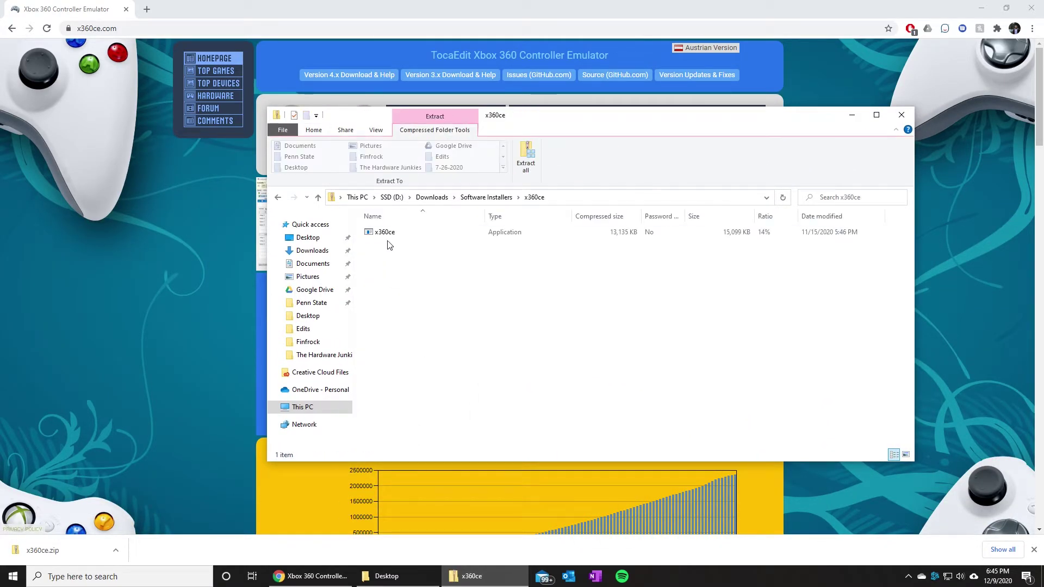
click(278, 197)
right_click(425, 340)
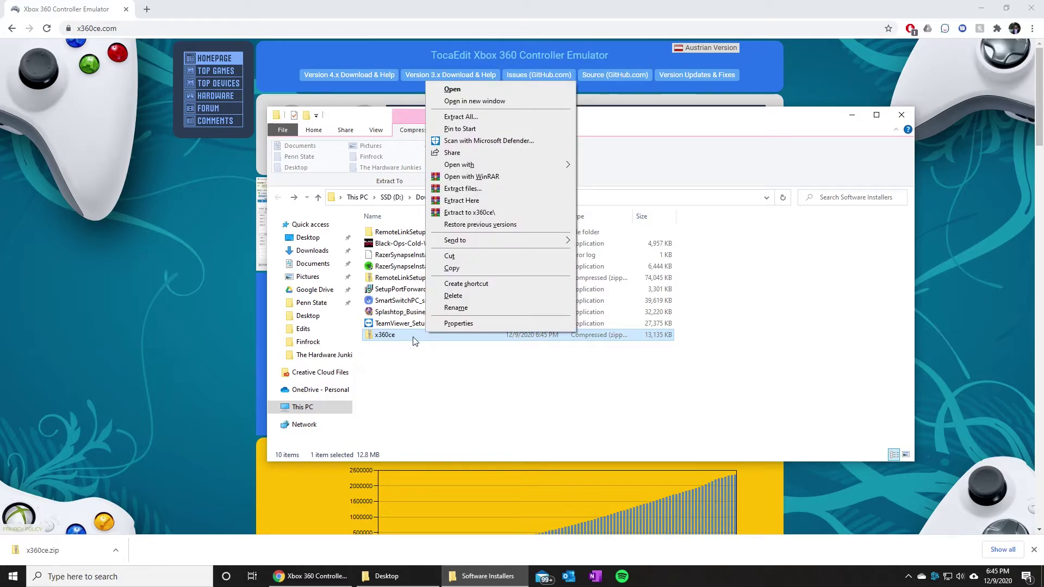
click(492, 118)
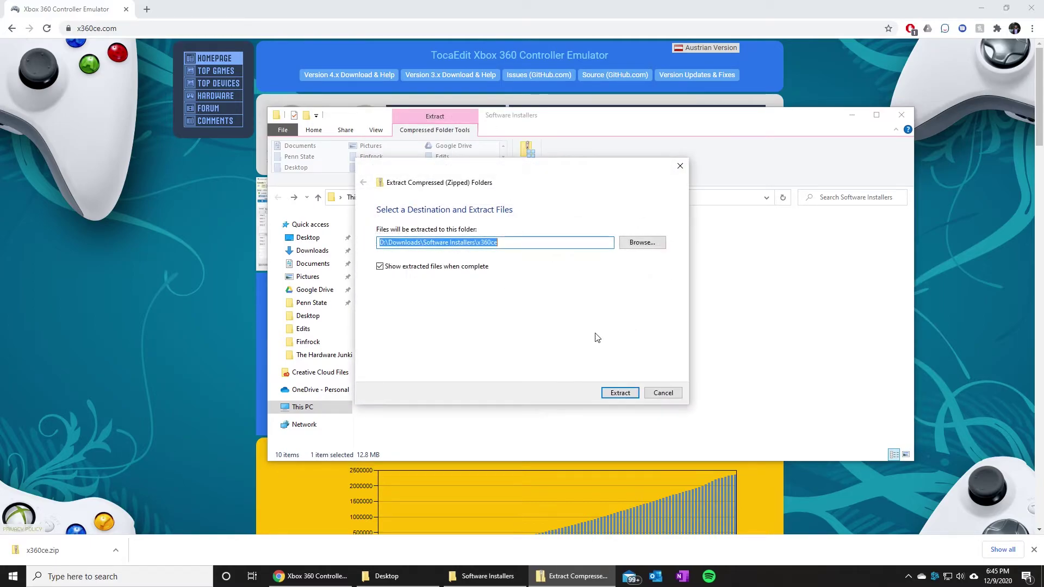
click(619, 392)
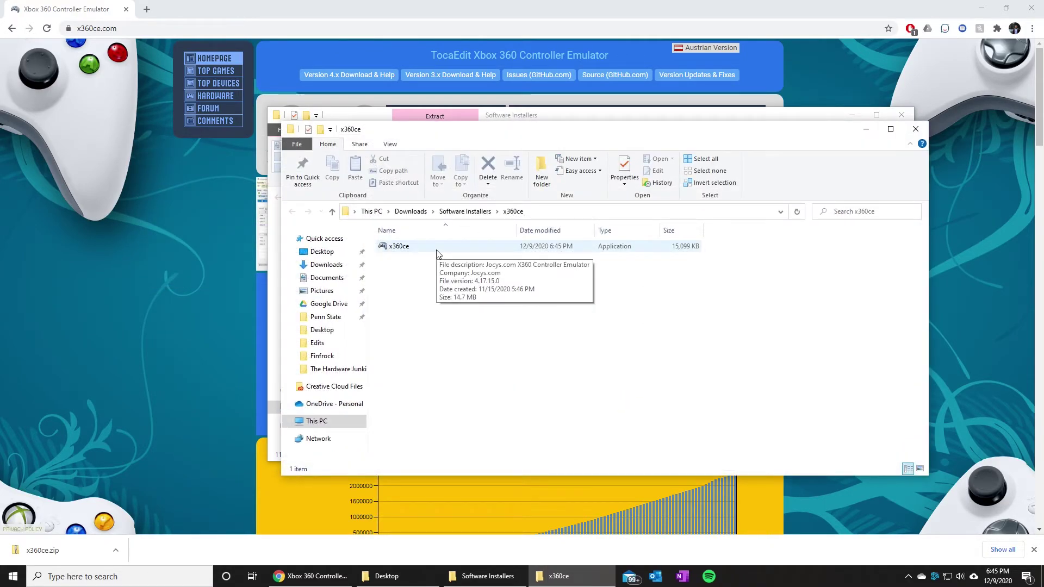
Launch x360ce.exe, using More info > Run anyway past the SmartScreen warning.
double_click(437, 249)
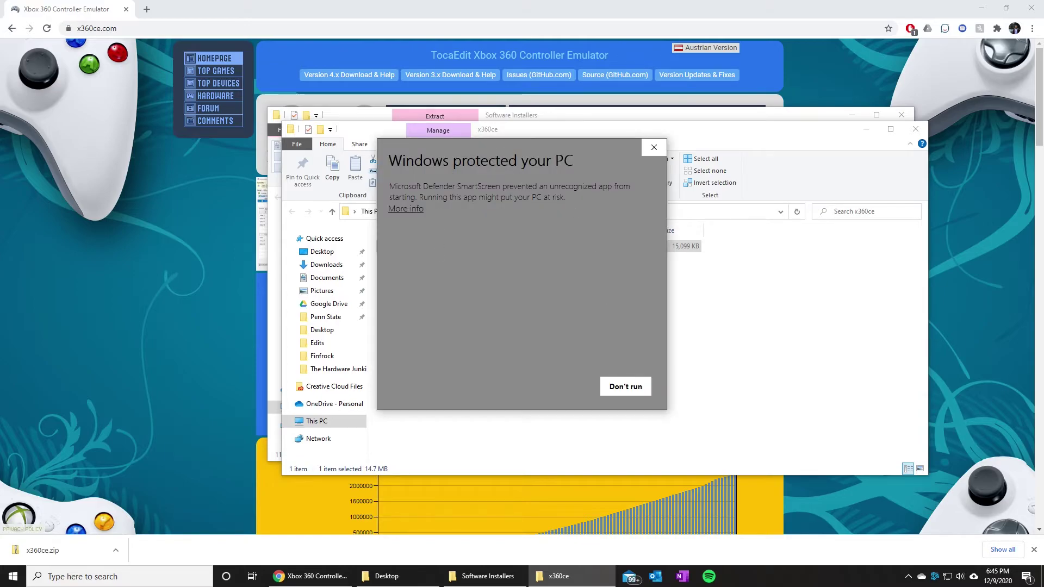
click(406, 210)
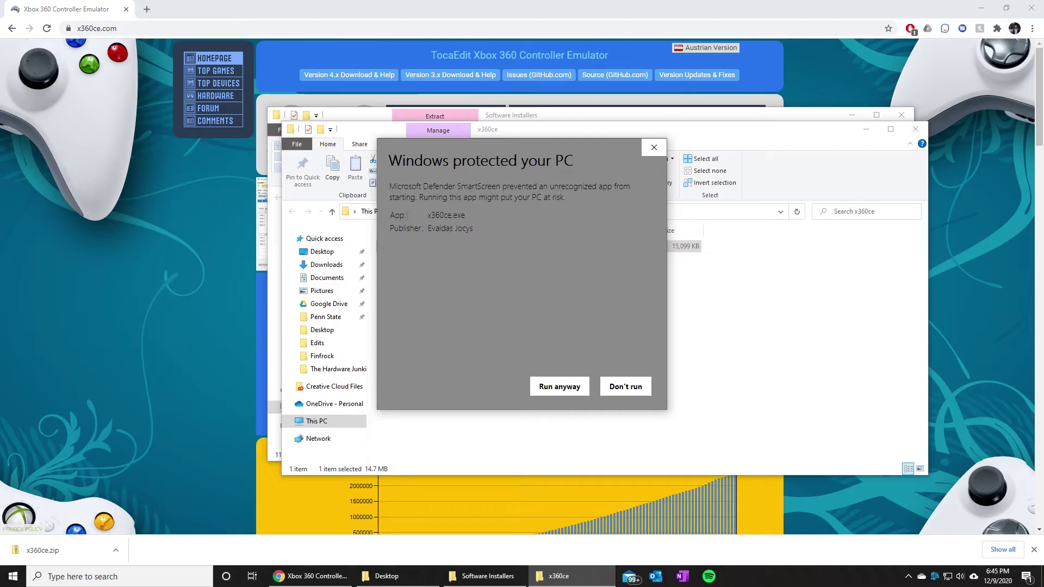
click(553, 385)
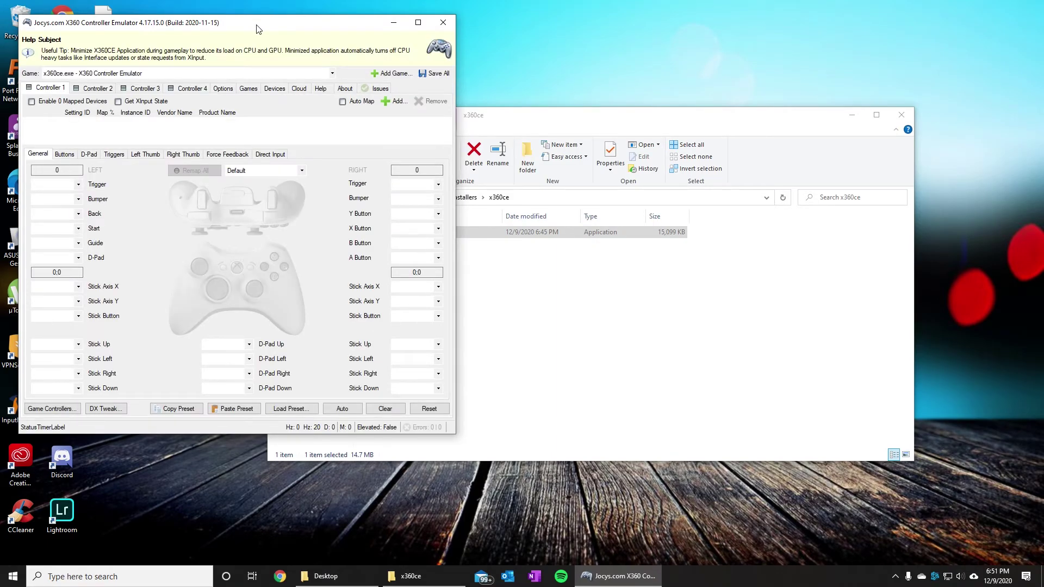
Drag the x360ce window toward the centre of the desktop.
drag(261, 27, 537, 59)
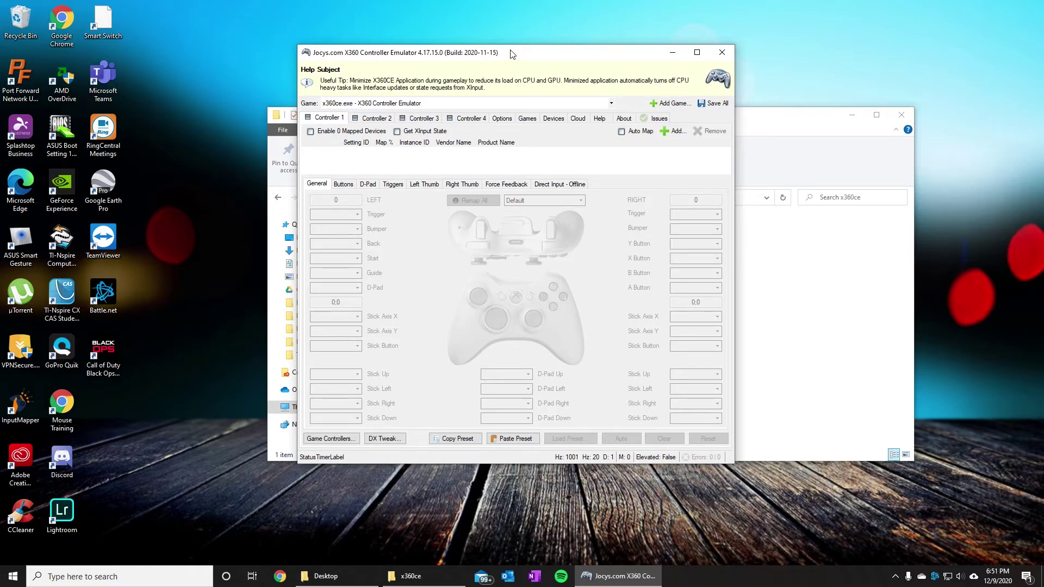
drag(511, 53, 525, 74)
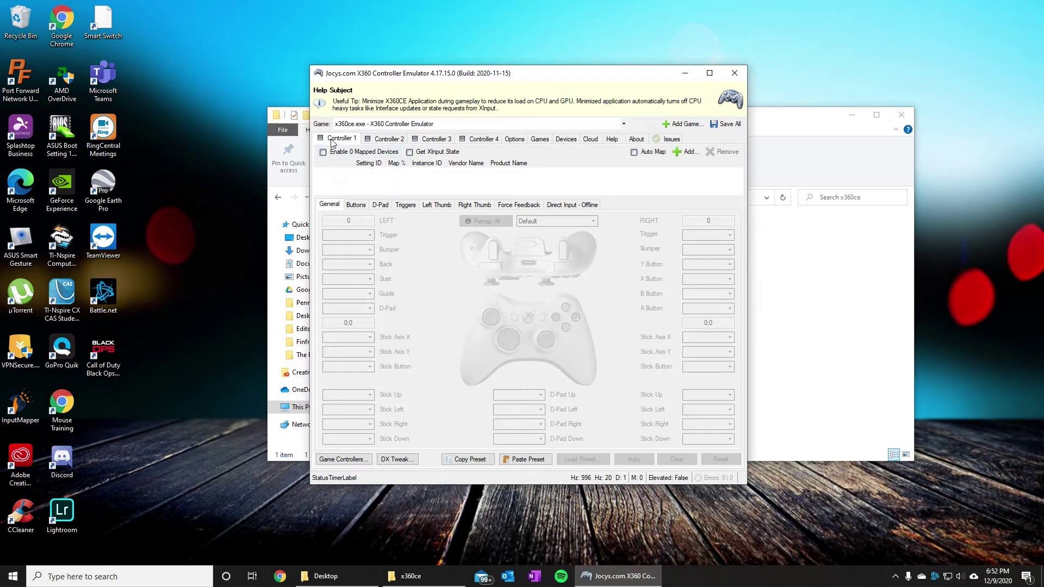
Add the 5A657CC0 Sony Wireless Controller as Controller 1's mapped device.
click(686, 153)
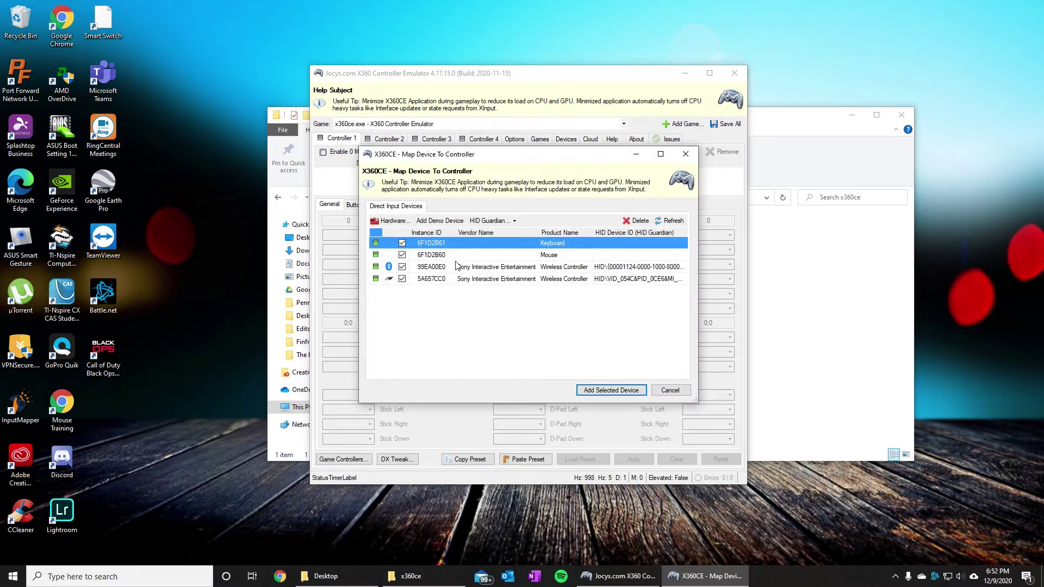
click(468, 280)
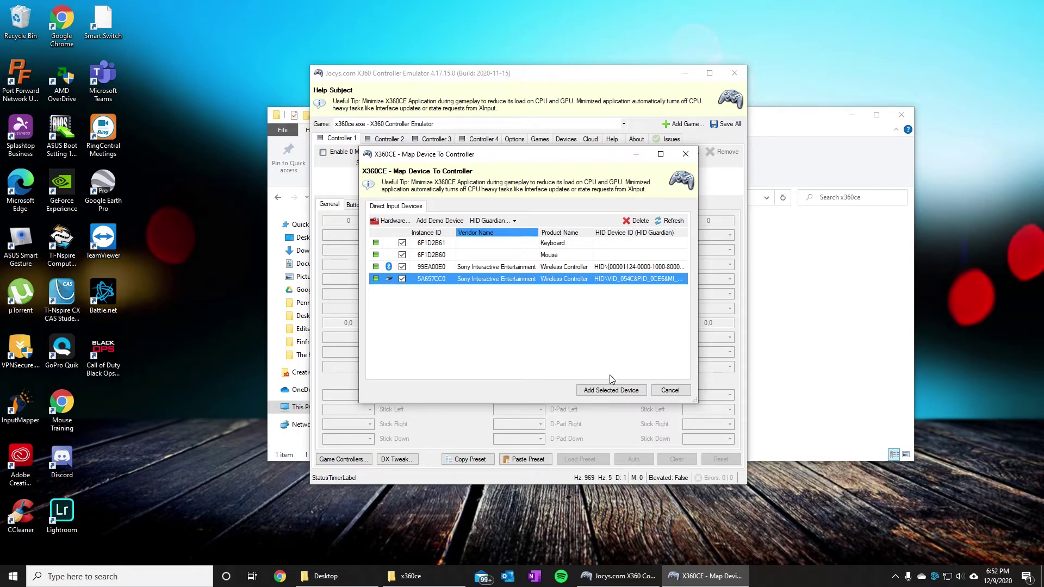
click(603, 396)
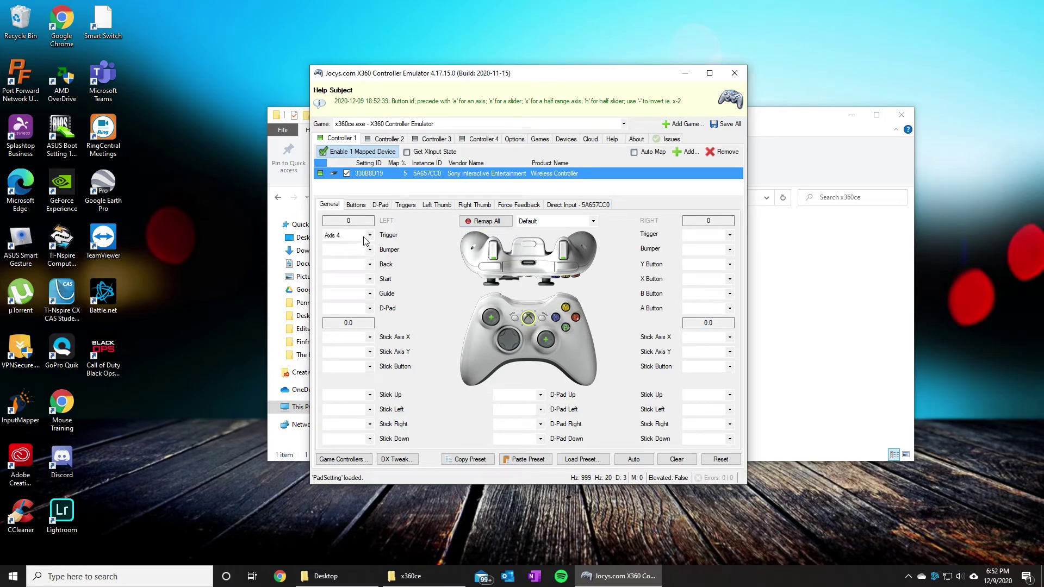
Start Remap All for Controller 1 and confirm clearing its existing settings.
click(488, 222)
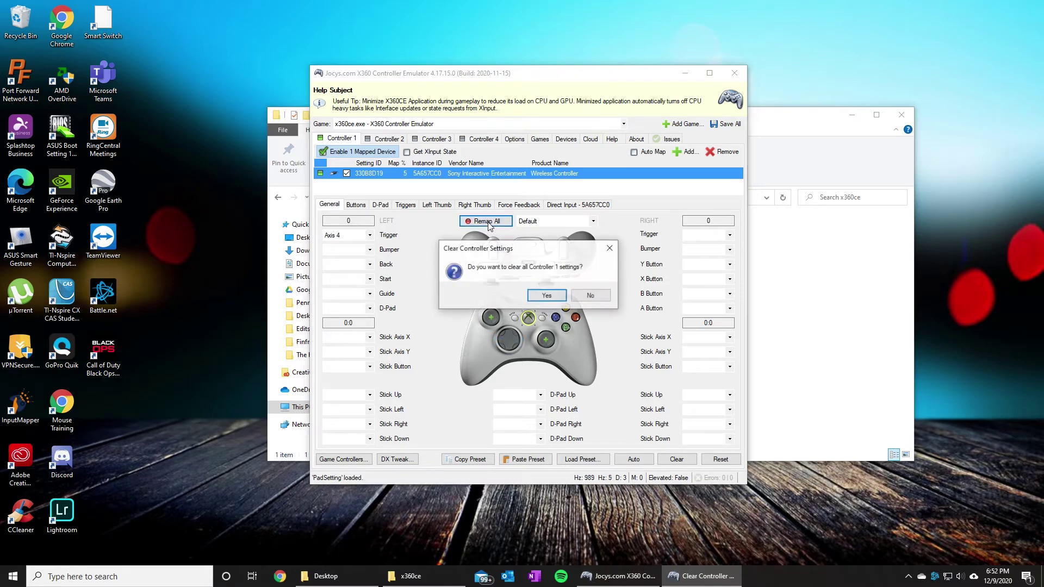
click(542, 298)
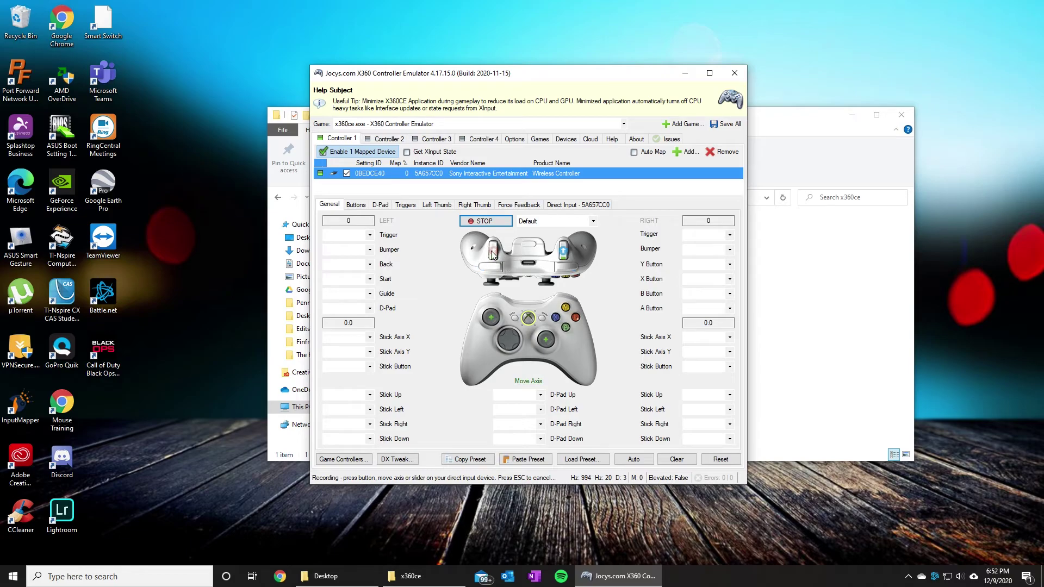